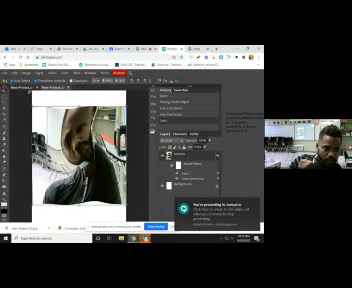
Create a named 5 × 7 blank document with a white background.
click(14, 72)
click(14, 80)
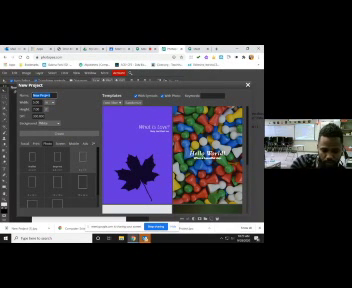
text(late)
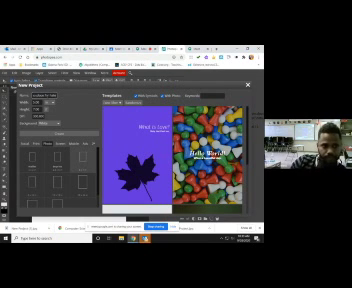
click(58, 132)
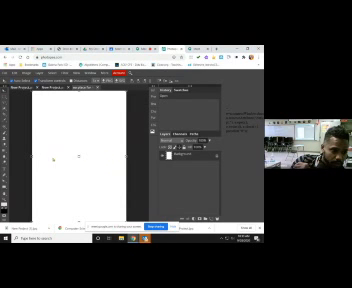
Type 'No Place for HATE' as two lines near the top-left of the page.
key(u)
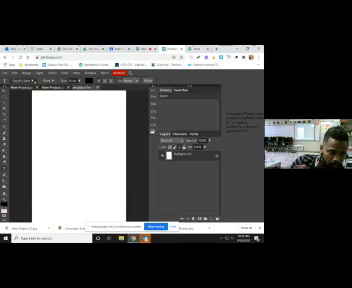
click(51, 147)
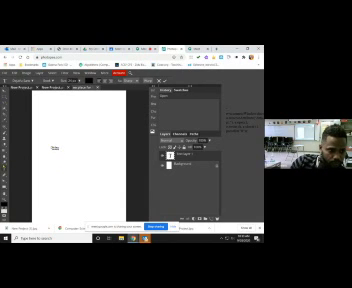
key(ctrl+j)
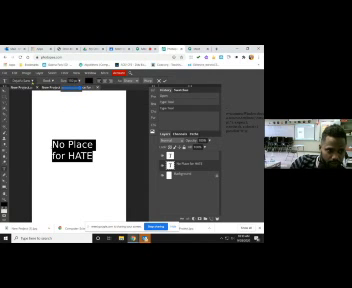
Change the slogan's font to Delius Swash Caps.
click(34, 82)
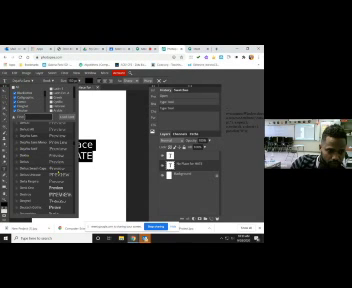
click(30, 170)
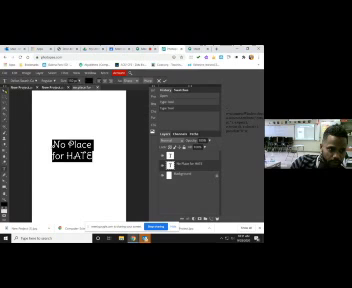
key(ctrl+Return)
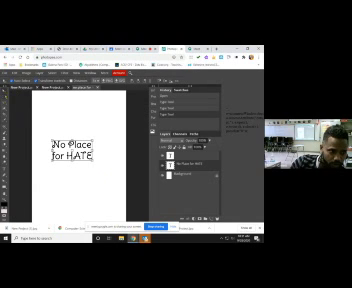
Scale the slogan up and nudge it slightly left and up.
drag(93, 159, 120, 195)
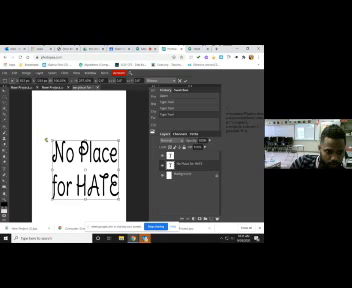
drag(88, 165, 83, 162)
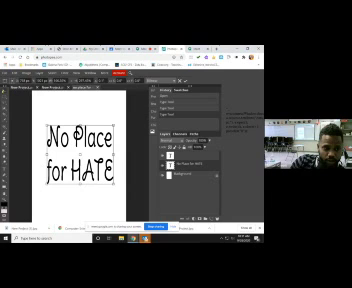
key(Return)
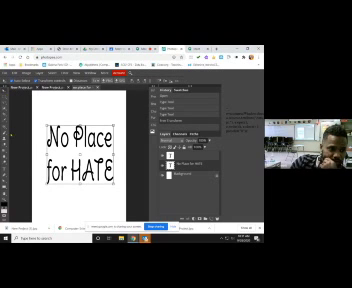
Switch to the Brush Tool and bring up the brush tip presets.
right_click(11, 132)
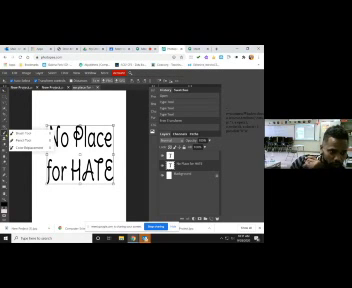
click(25, 131)
right_click(11, 132)
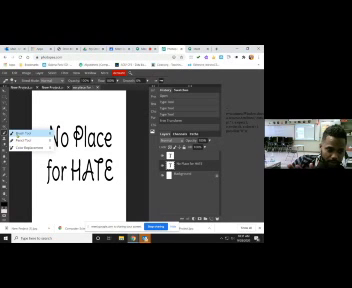
click(22, 132)
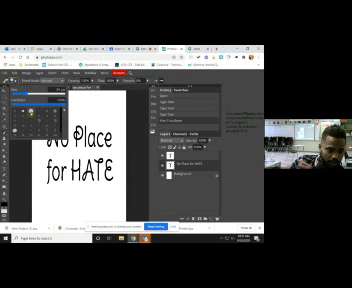
click(38, 100)
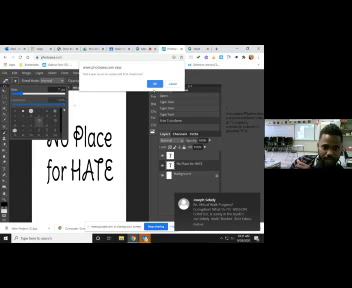
Dismiss the site prompt and add an empty Layer 1 above the slogan text.
click(155, 84)
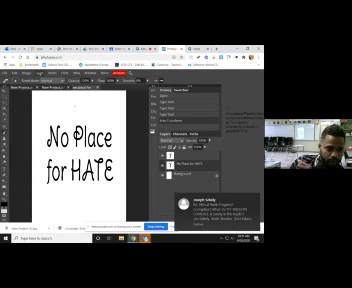
click(39, 73)
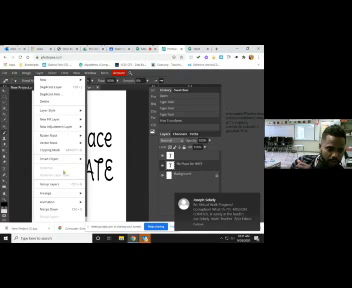
key(Escape)
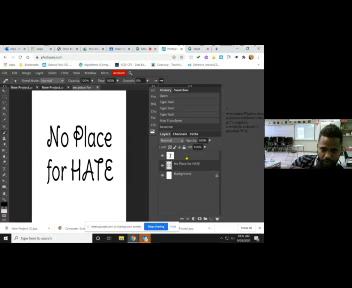
key(ctrl+shift+n)
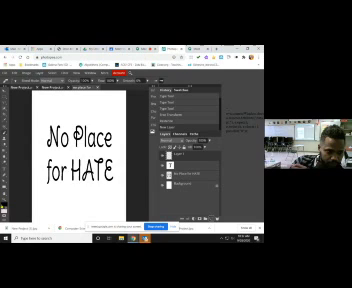
Paint a thin magenta wavy line above the text and down both sides.
click(45, 81)
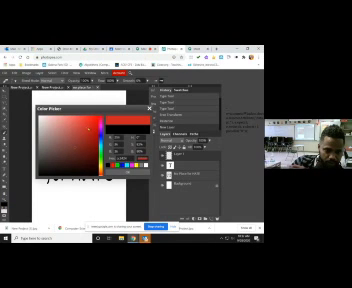
click(100, 165)
key(Return)
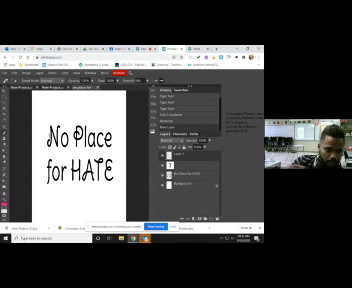
mouse_move(40, 103)
mouse_down()
mouse_move(116, 133)
mouse_move(120, 185)
mouse_up()
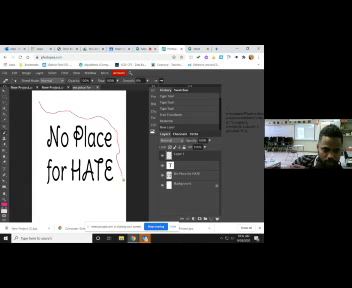
drag(38, 98, 36, 190)
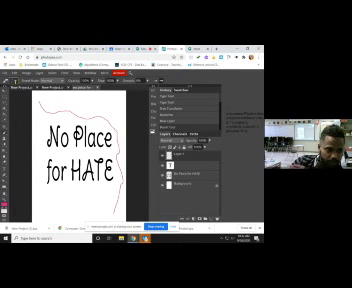
With a new brush shape, add pink strokes at top and left, and green above 'Place'.
click(19, 80)
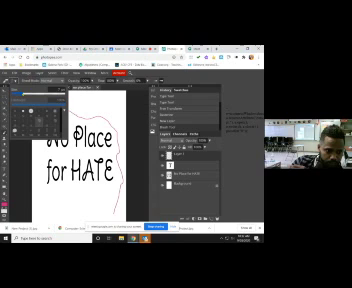
drag(72, 99, 88, 102)
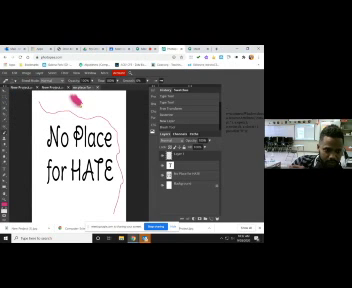
drag(45, 102, 42, 122)
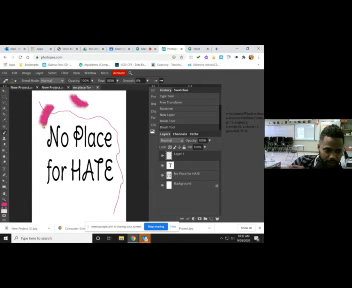
click(12, 190)
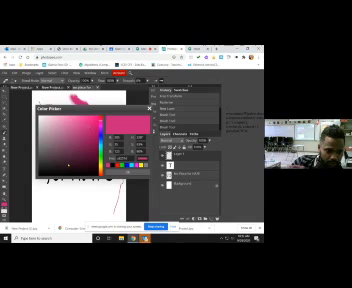
click(103, 140)
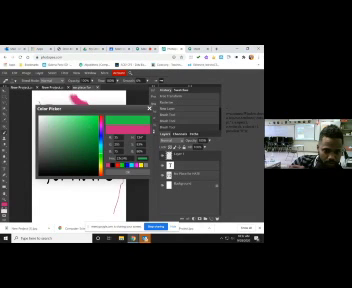
click(150, 108)
drag(98, 112, 113, 105)
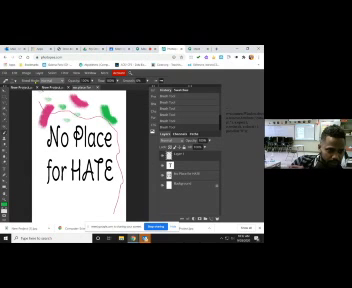
With a different brush shape, paint a broad green curve below 'for' around the slogan.
click(26, 80)
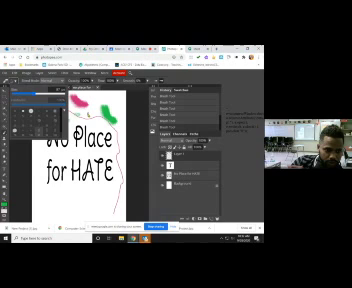
click(25, 30)
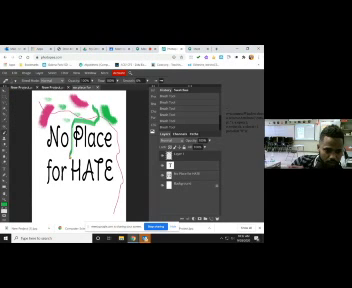
mouse_move(42, 178)
mouse_down()
mouse_move(52, 212)
mouse_move(118, 165)
mouse_up()
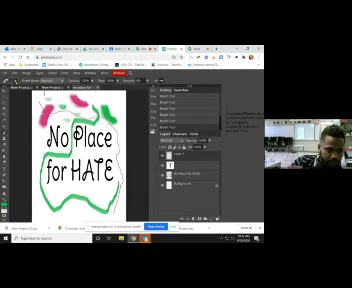
click(30, 80)
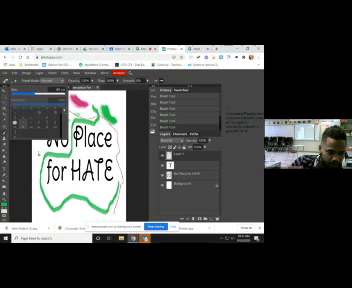
key(Escape)
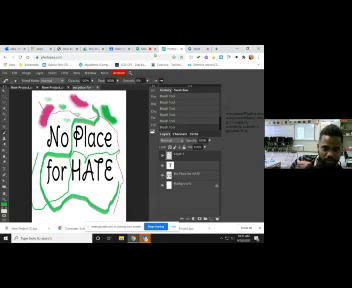
click(42, 47)
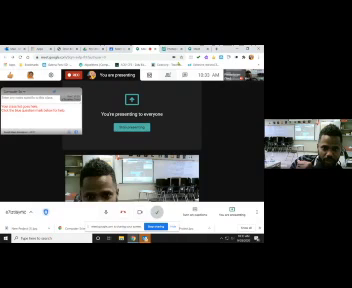
click(170, 47)
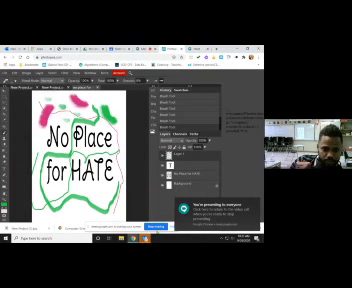